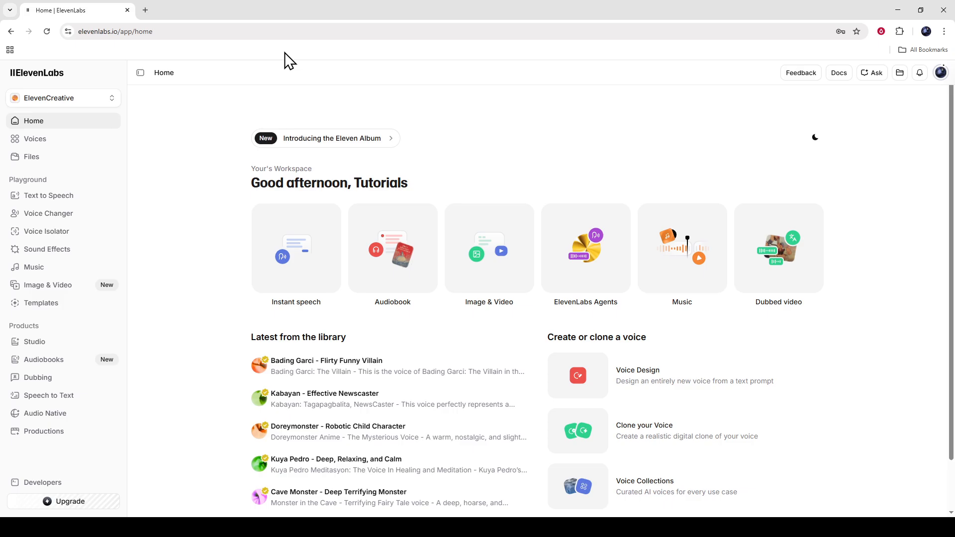
{"action": "left_click", "coordinate": [207, 32]}
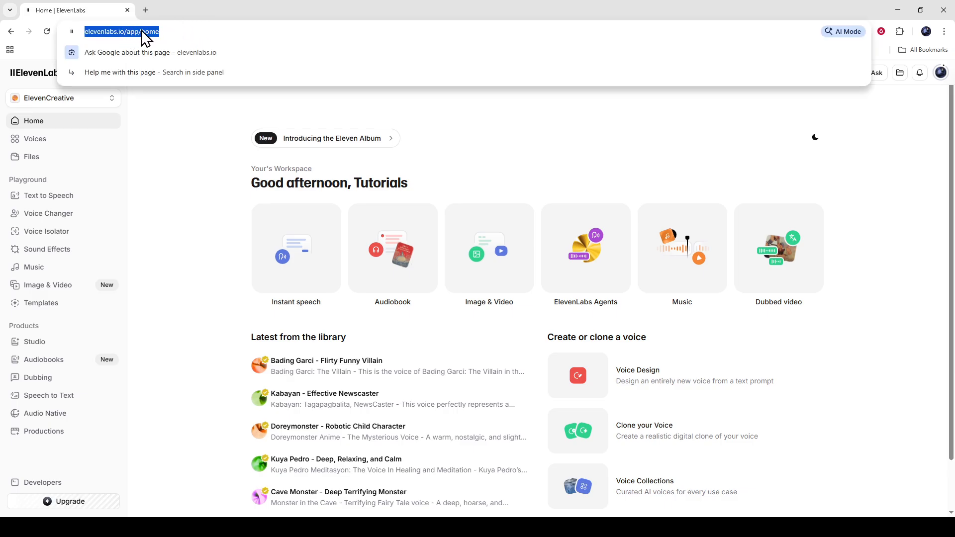
{"action": "left_click", "coordinate": [172, 31]}
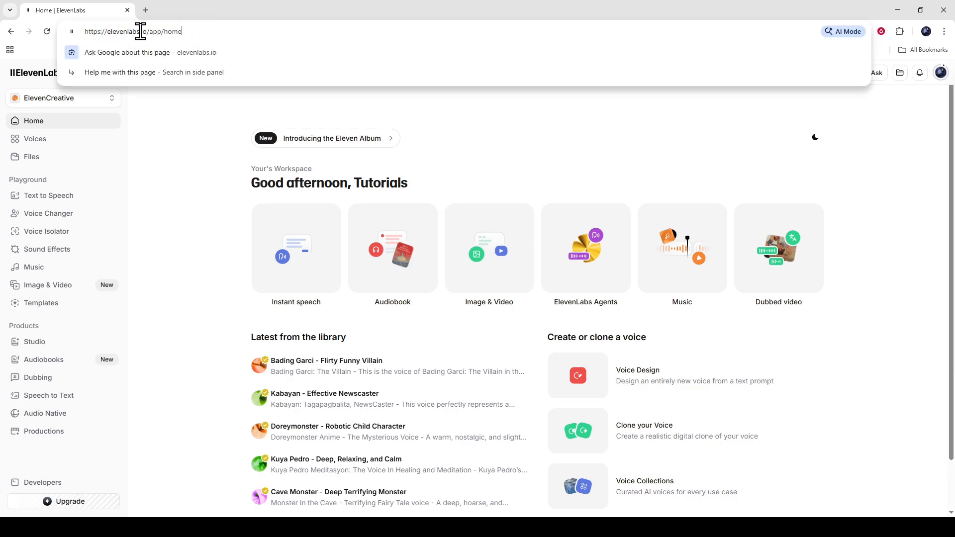
{"action": "left_click", "coordinate": [184, 116]}
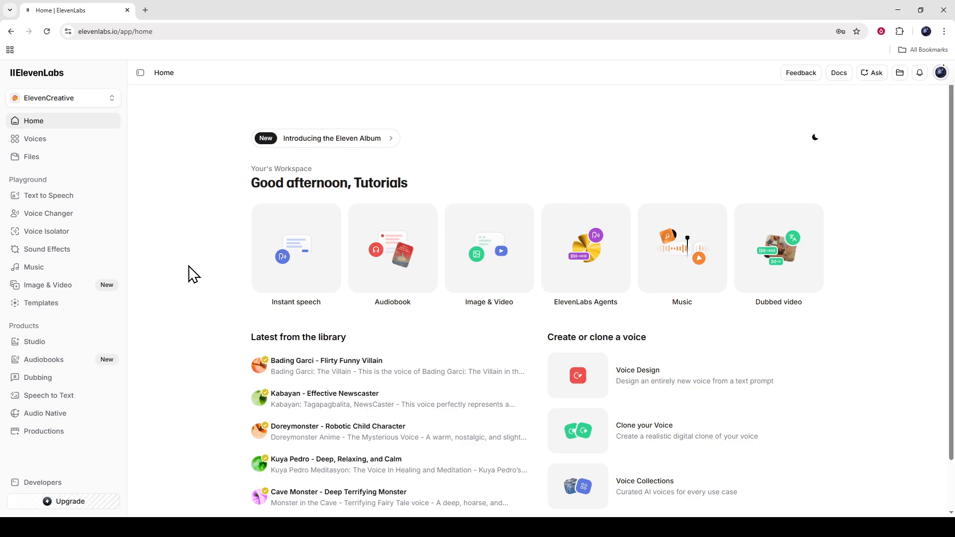
Step: Open Text to Speech, load the "Narrate a story" sample text, and dismiss the notice dialog
{"action": "left_click", "coordinate": [49, 202]}
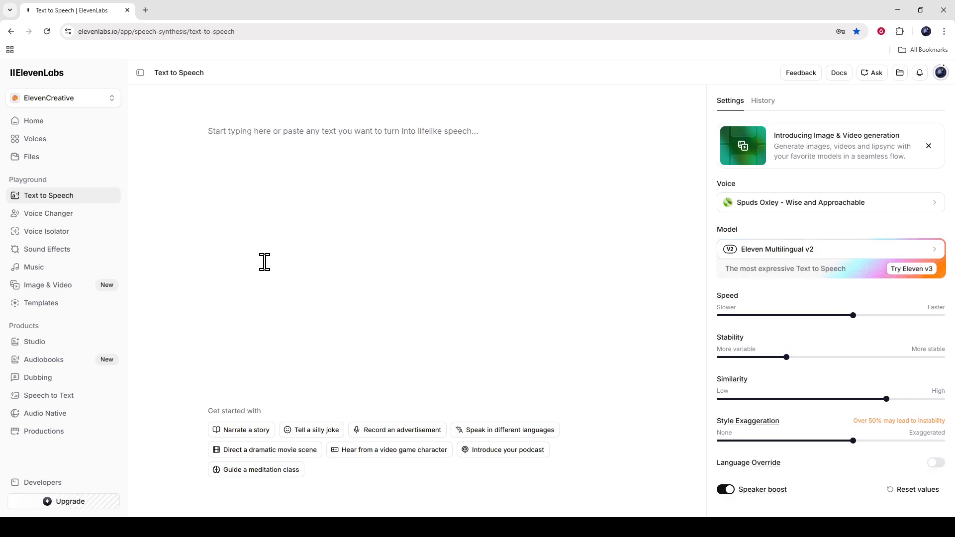
{"action": "left_click", "coordinate": [259, 430]}
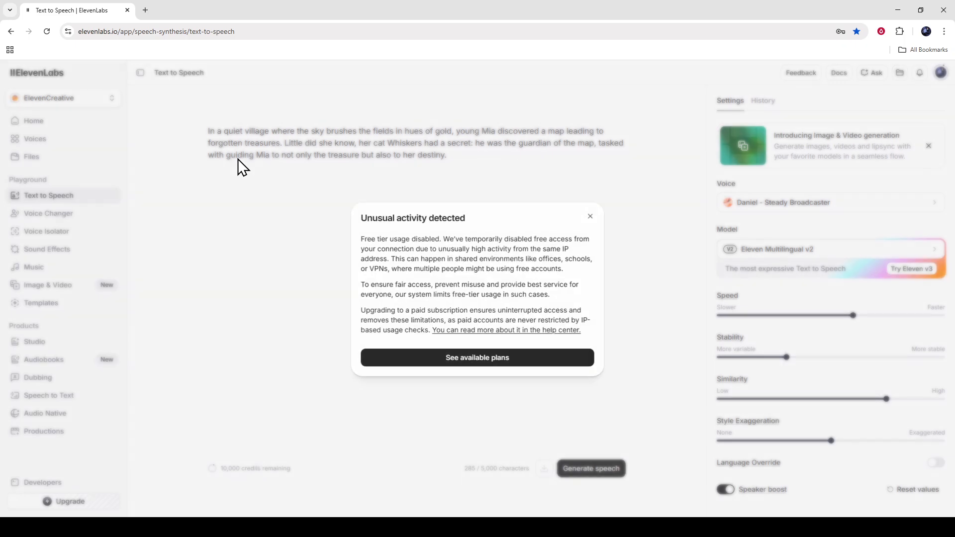
{"action": "left_click", "coordinate": [592, 220]}
Step: Examine the sample story text and its character count
{"action": "left_click_drag", "start_coordinate": [208, 131], "coordinate": [483, 151]}
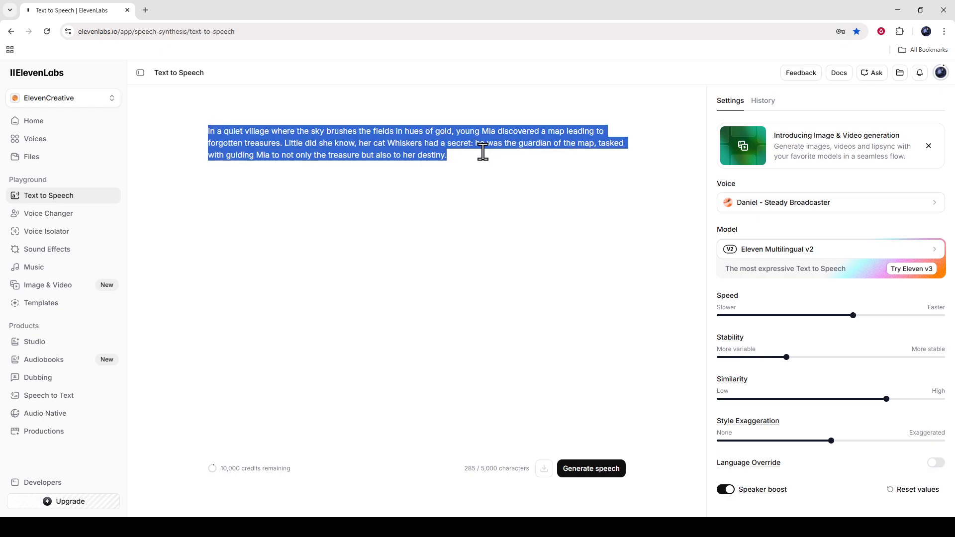
{"action": "left_click", "coordinate": [455, 156]}
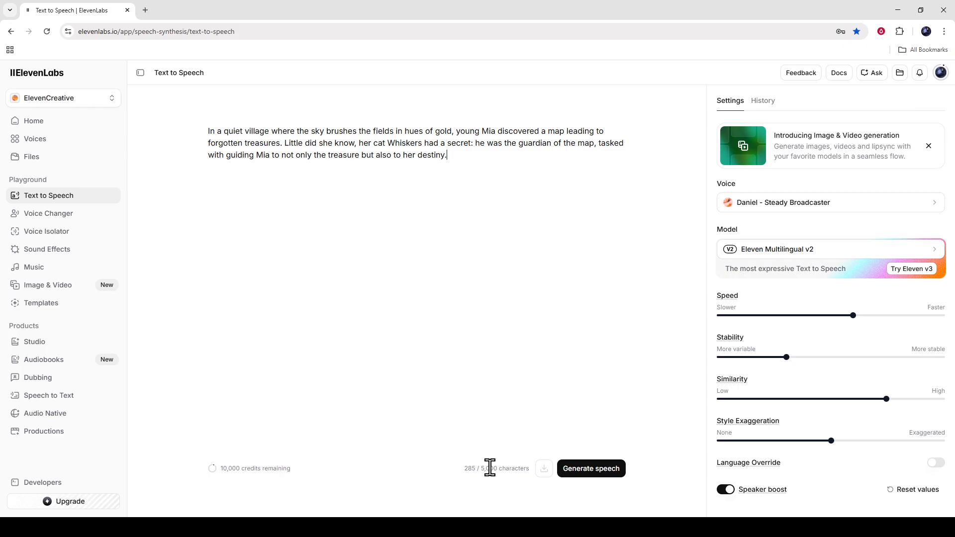
{"action": "left_click_drag", "start_coordinate": [468, 468], "coordinate": [508, 446]}
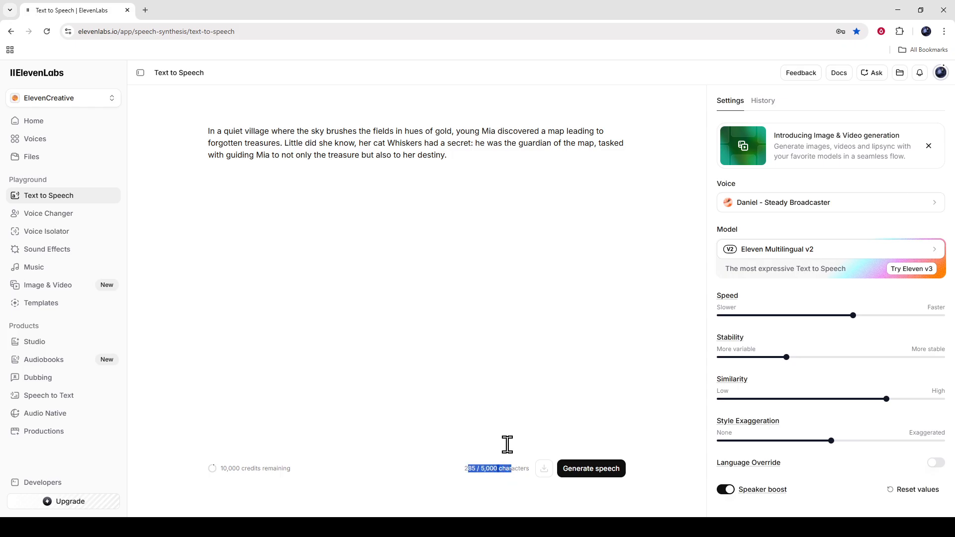
{"action": "left_click", "coordinate": [497, 173]}
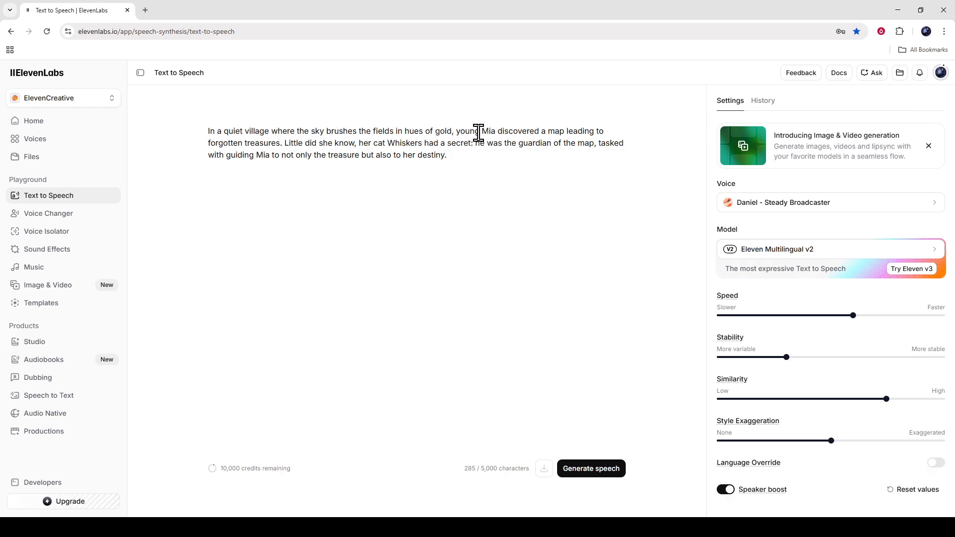
{"action": "left_click", "coordinate": [295, 133]}
{"action": "left_click", "coordinate": [462, 153]}
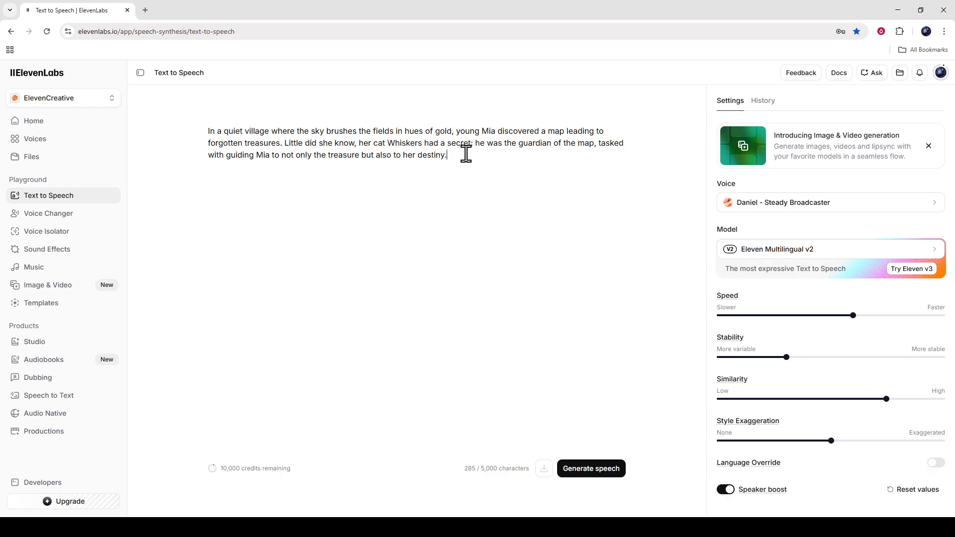
Step: Select the "Viraj - Energetic, Clear Narrator" voice for the speech
{"action": "left_click", "coordinate": [774, 204]}
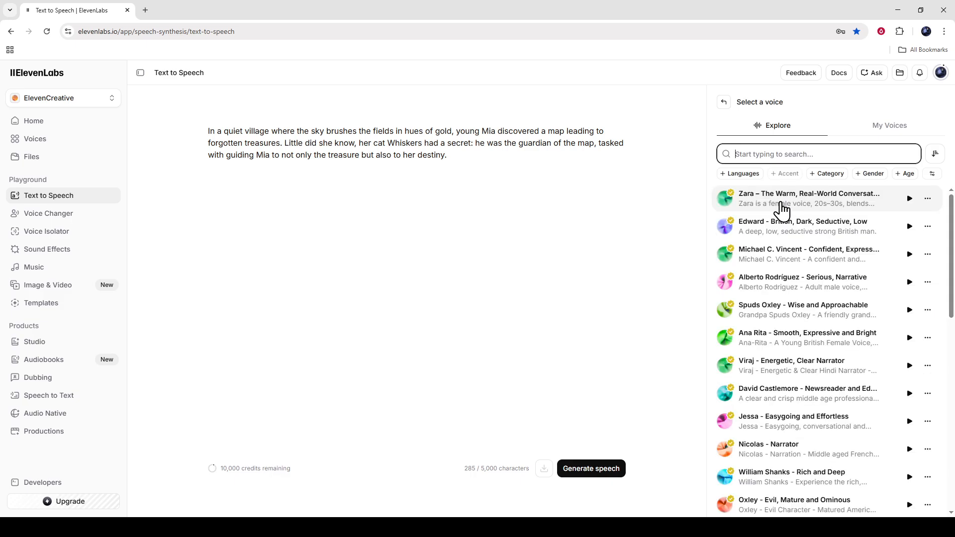
{"action": "left_click", "coordinate": [808, 373]}
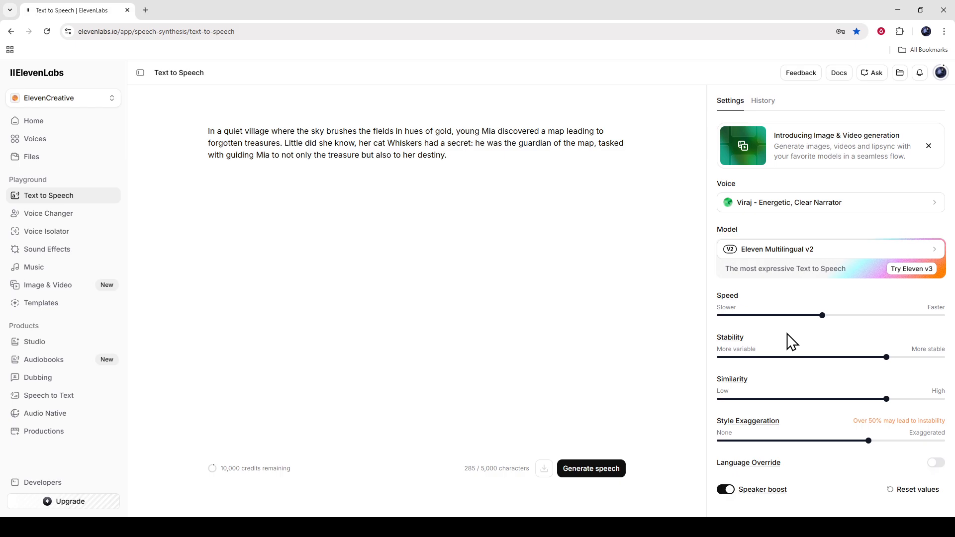
Step: Set the voice's Stability to 70% and raise its Style Exaggeration slightly
{"action": "mouse_move", "coordinate": [727, 346]}
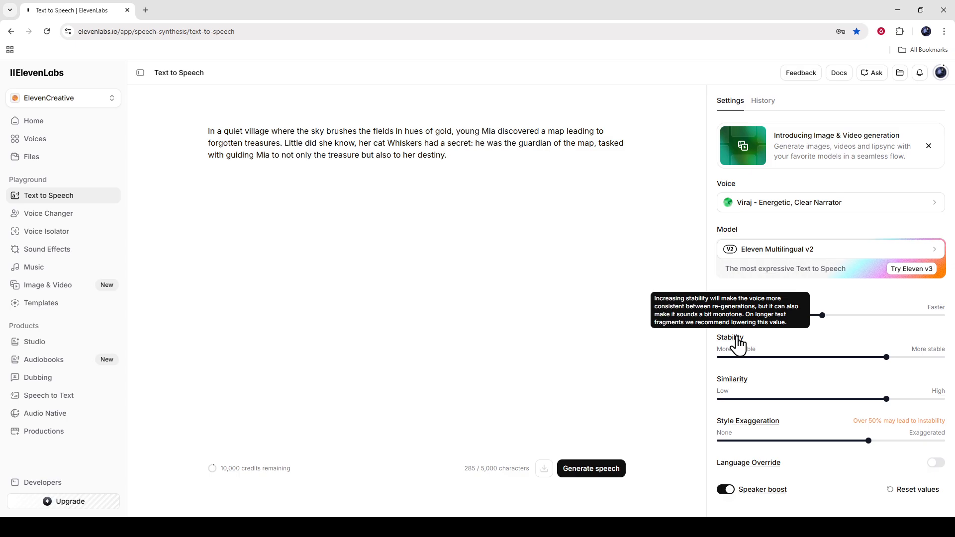
{"action": "mouse_move", "coordinate": [741, 427]}
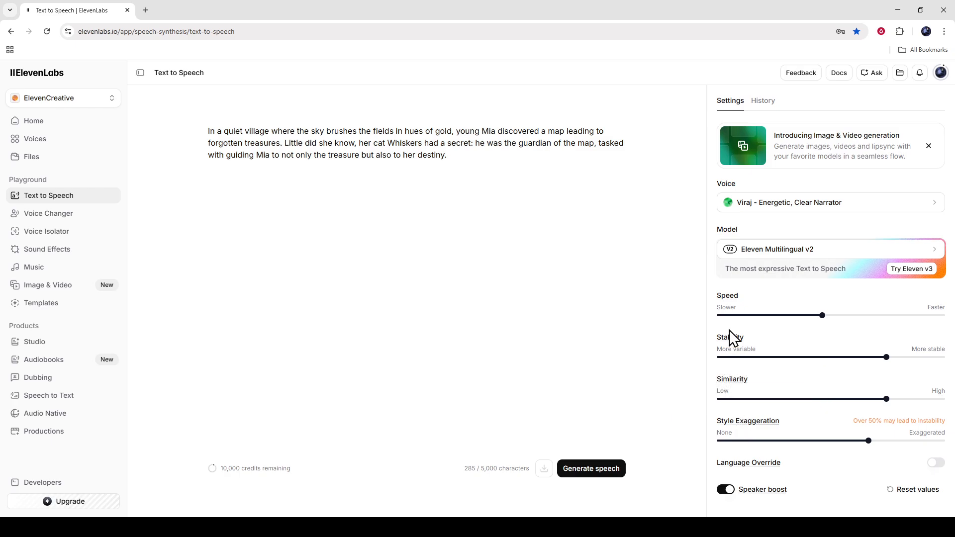
{"action": "left_click", "coordinate": [882, 358]}
{"action": "left_click_drag", "start_coordinate": [882, 358], "coordinate": [852, 366]}
{"action": "left_click_drag", "start_coordinate": [869, 441], "coordinate": [886, 440]}
{"action": "left_click_drag", "start_coordinate": [853, 358], "coordinate": [875, 359]}
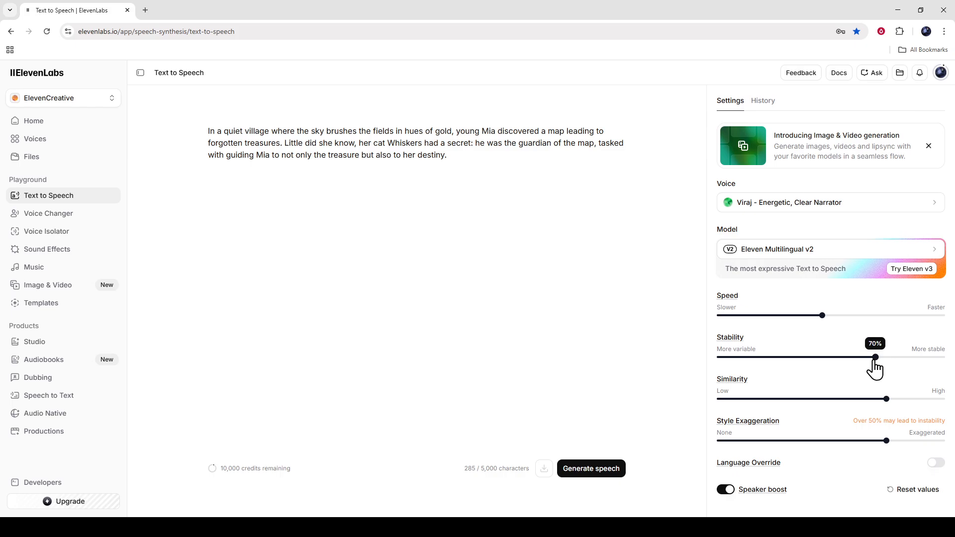
Step: Split the story before "Little did she know" into a separate paragraph with blank lines between
{"action": "left_click", "coordinate": [497, 201]}
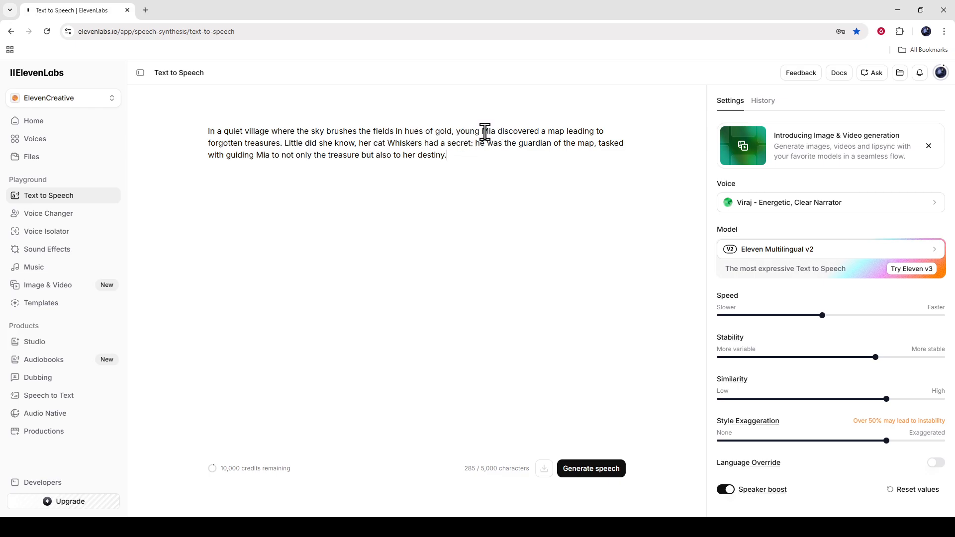
{"action": "left_click", "coordinate": [285, 143]}
{"action": "key", "text": "Return"}
{"action": "key", "text": "Return"}
{"action": "key", "text": "Return"}
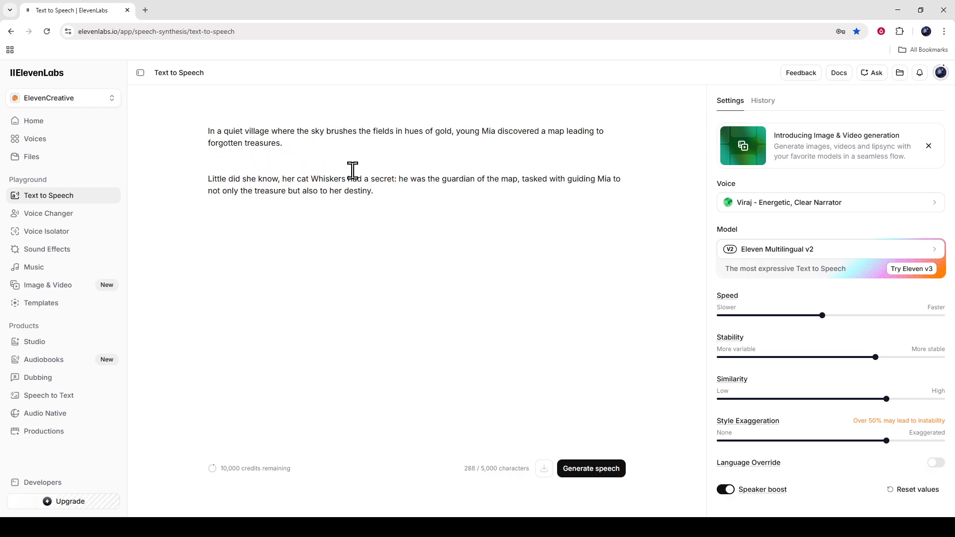
Step: Delete the paragraph starting with "Little did she know" and the blank lines above it
{"action": "left_click", "coordinate": [367, 164]}
{"action": "left_click_drag", "start_coordinate": [383, 195], "coordinate": [182, 178]}
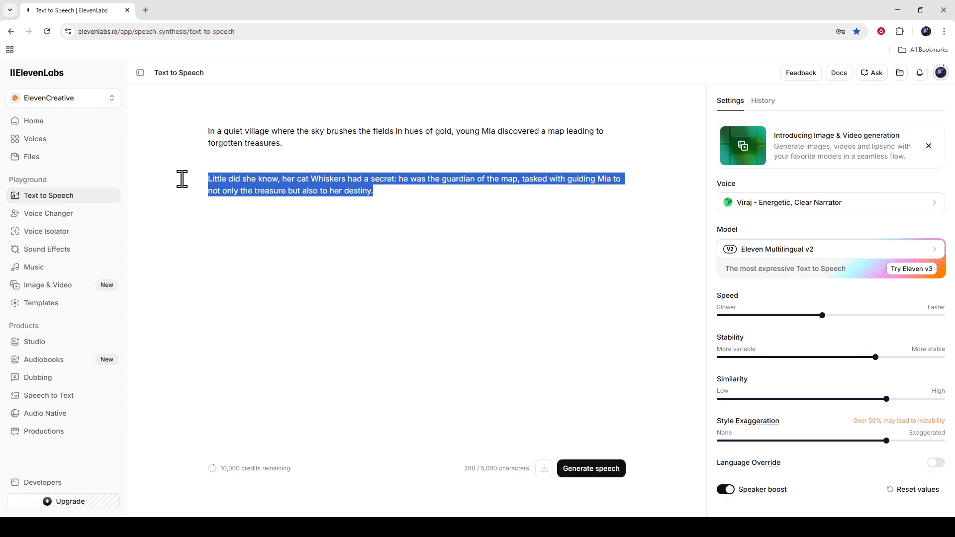
{"action": "key", "text": "BackSpace"}
{"action": "key", "text": "BackSpace"}
{"action": "key", "text": "BackSpace"}
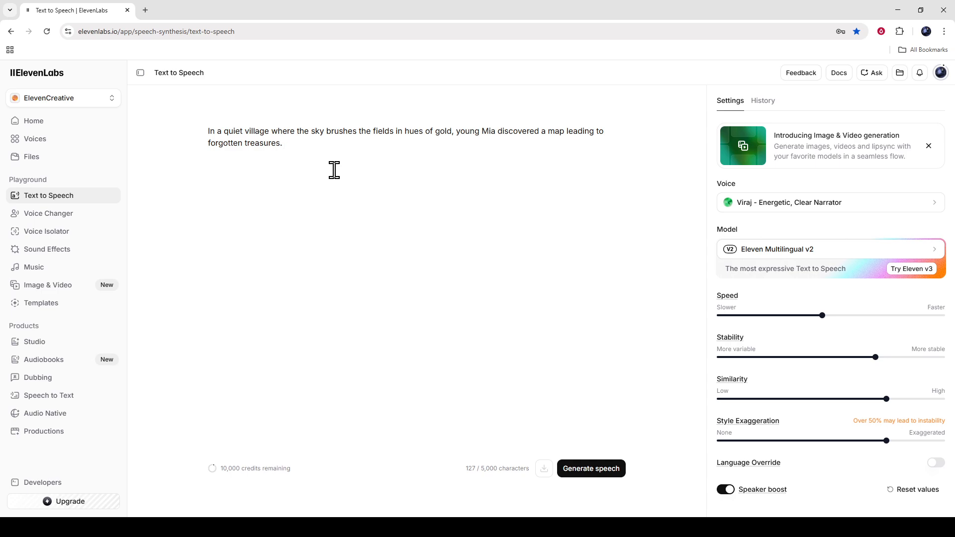
Step: Try an "Intro" heading line above the story paragraph and remove it again
{"action": "left_click", "coordinate": [206, 131]}
{"action": "key", "text": "Return"}
{"action": "key", "text": "Return"}
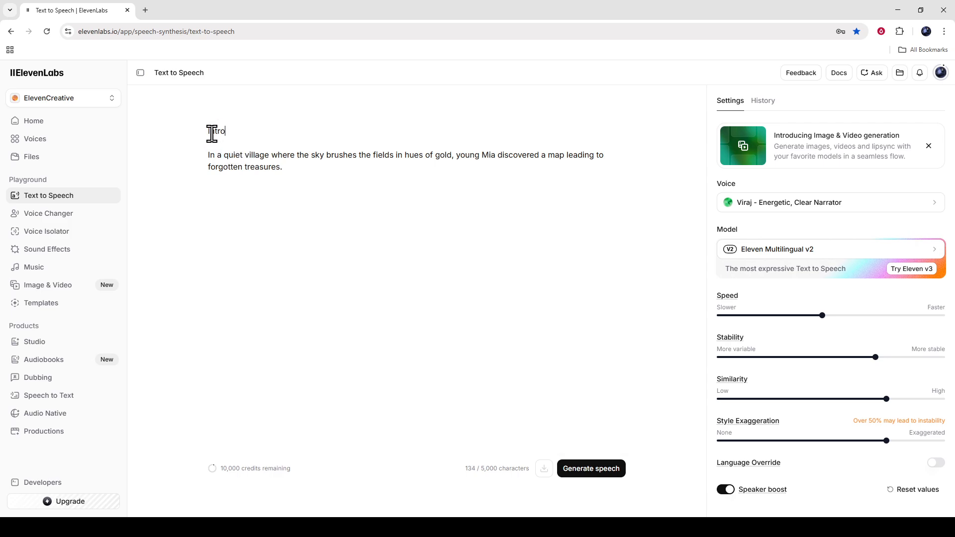
{"action": "left_click_drag", "start_coordinate": [204, 156], "coordinate": [197, 130]}
{"action": "key", "text": "BackSpace"}
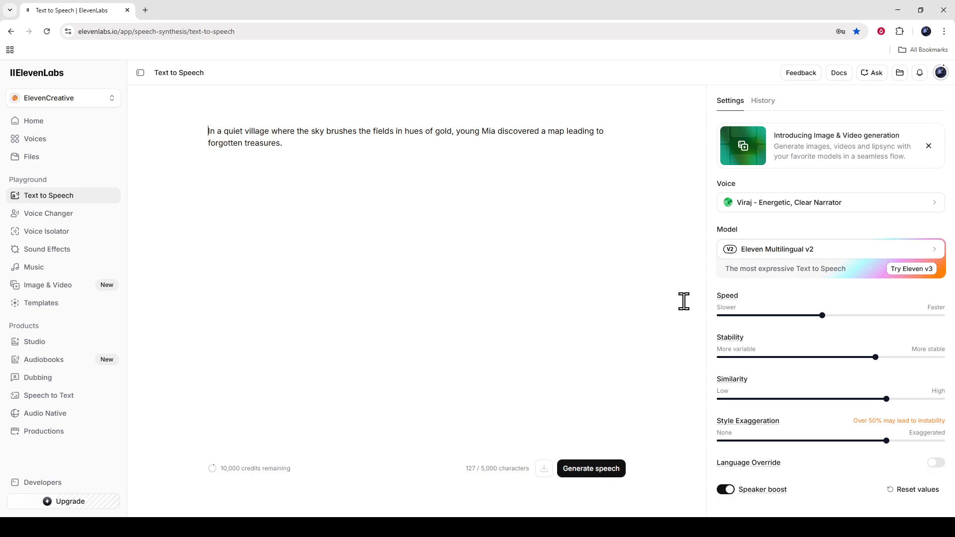
{"action": "left_click_drag", "start_coordinate": [300, 153], "coordinate": [203, 137]}
{"action": "left_click", "coordinate": [301, 150]}
{"action": "left_click_drag", "start_coordinate": [451, 131], "coordinate": [455, 134]}
{"action": "left_click_drag", "start_coordinate": [481, 132], "coordinate": [496, 132]}
{"action": "left_click", "coordinate": [486, 149]}
{"action": "left_click", "coordinate": [359, 170]}
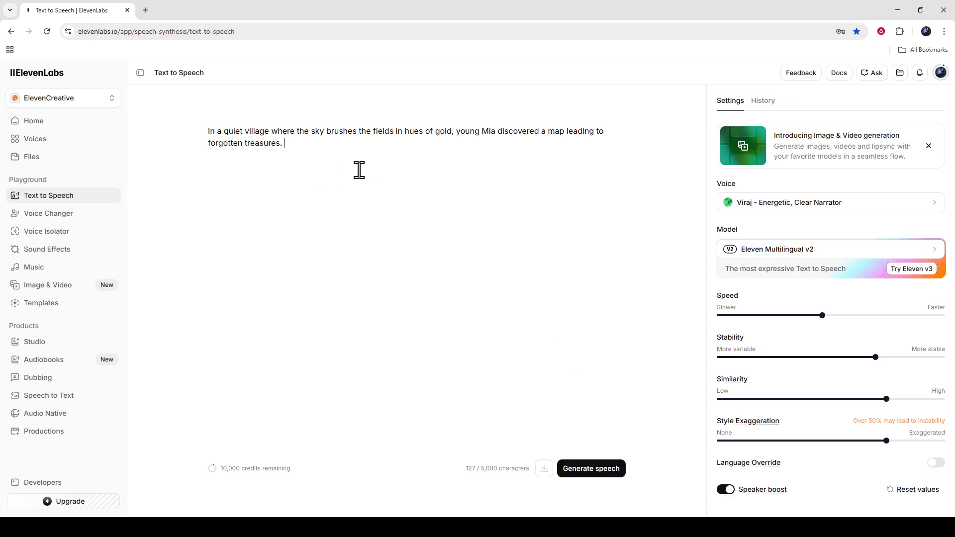